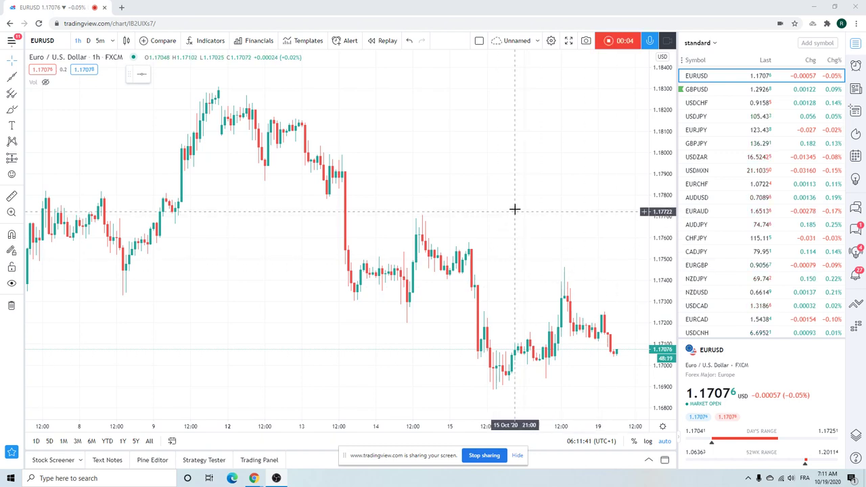
Switch EURUSD to daily candles and zoom in on the January–October 2020 range
{"action": "scroll", "coordinate": [514, 209], "scroll_direction": "down", "scroll_amount": 2}
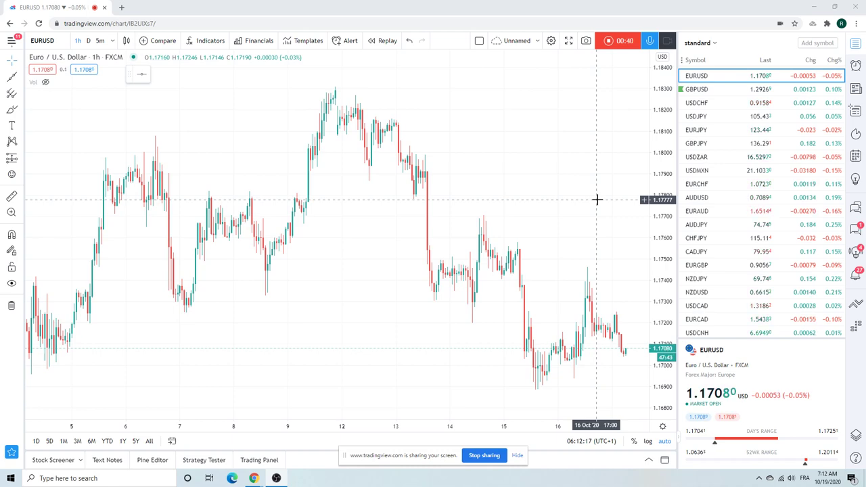
{"action": "scroll", "coordinate": [467, 146], "scroll_direction": "down", "scroll_amount": 3}
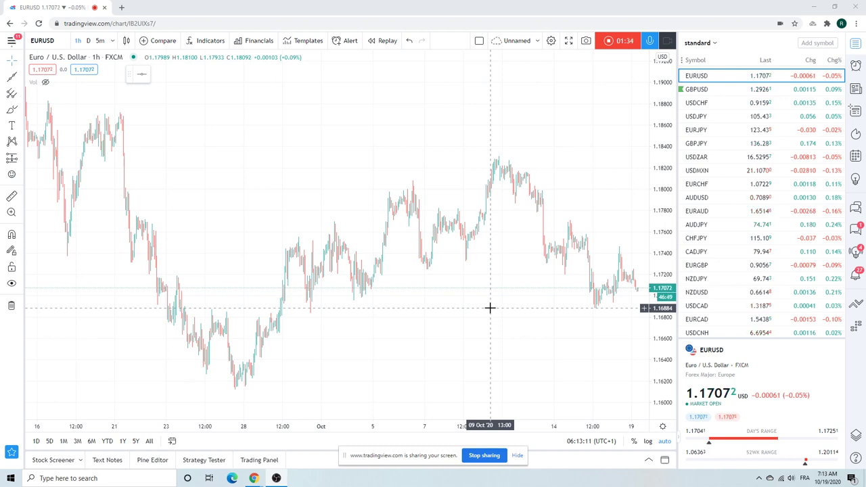
{"action": "left_click", "coordinate": [87, 40]}
{"action": "scroll", "coordinate": [456, 234], "scroll_direction": "up", "scroll_amount": 4}
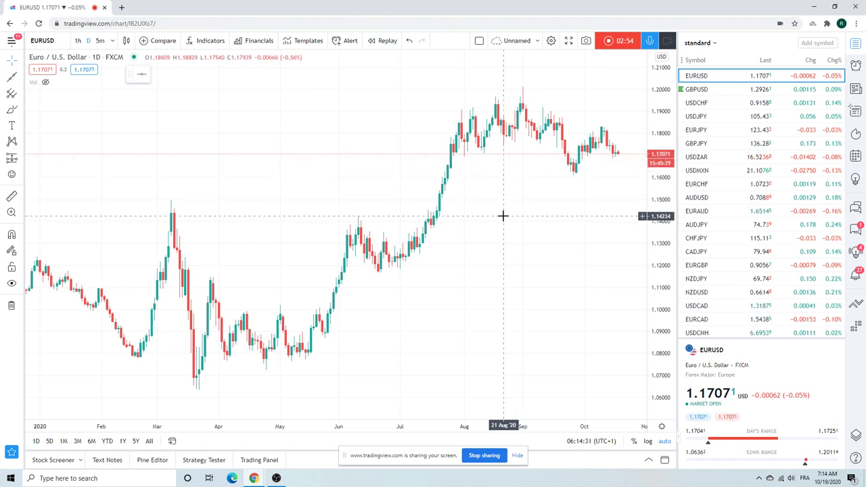
Open GBPUSD on 1-hour candles, zoom around the chart, then step down to USDCHF
{"action": "left_click", "coordinate": [697, 89]}
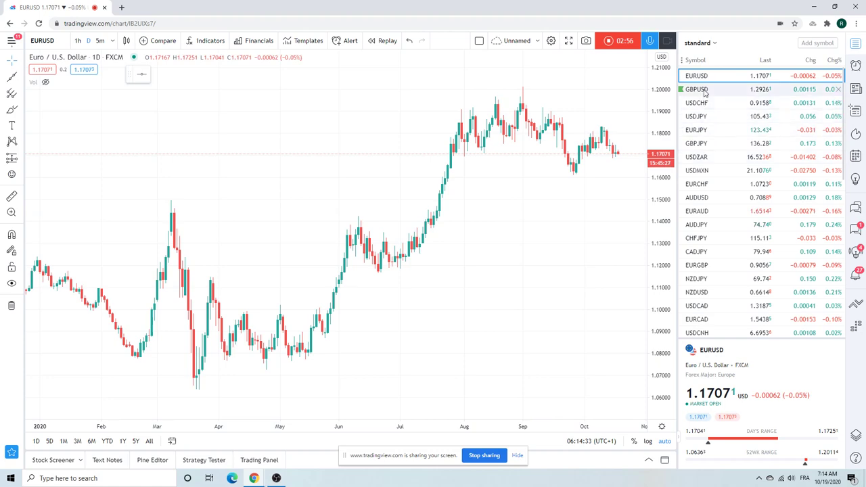
{"action": "scroll", "coordinate": [520, 197], "scroll_direction": "up", "scroll_amount": 3}
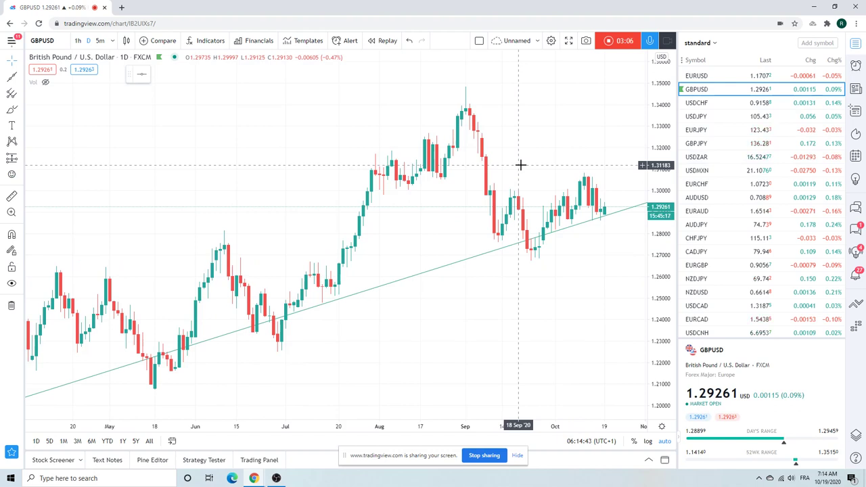
{"action": "left_click", "coordinate": [78, 41]}
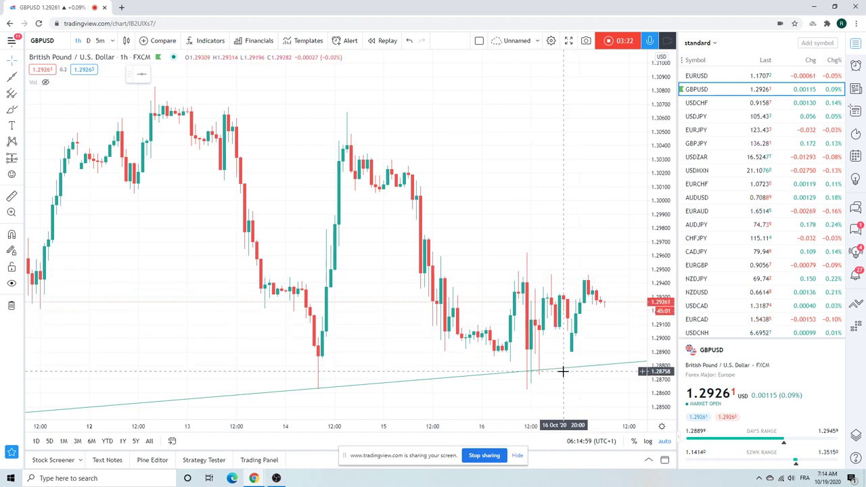
{"action": "scroll", "coordinate": [540, 283], "scroll_direction": "down", "scroll_amount": 2}
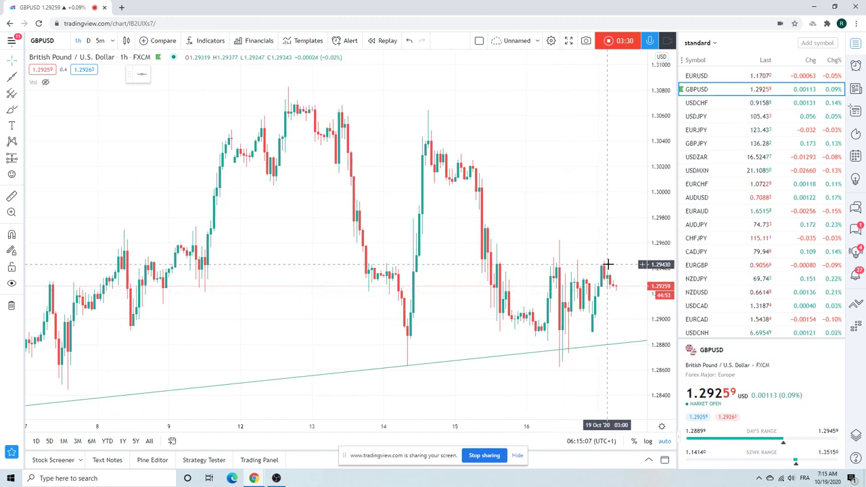
{"action": "scroll", "coordinate": [526, 256], "scroll_direction": "down", "scroll_amount": 3}
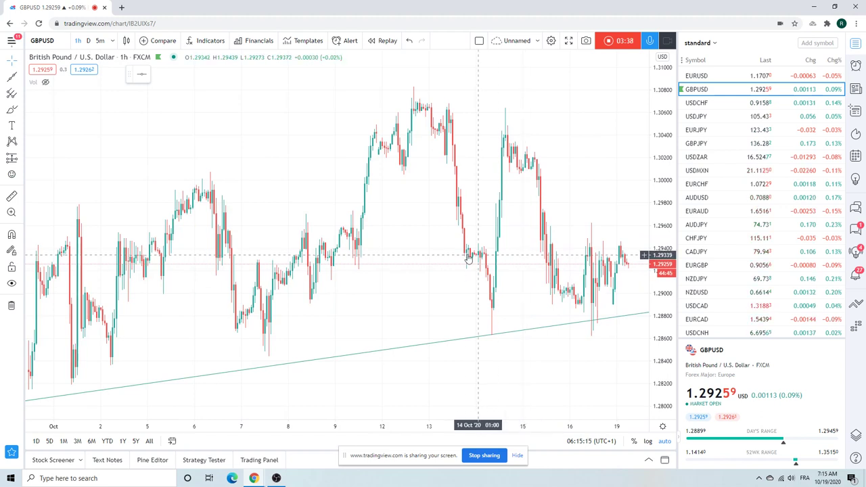
{"action": "scroll", "coordinate": [468, 259], "scroll_direction": "up", "scroll_amount": 3}
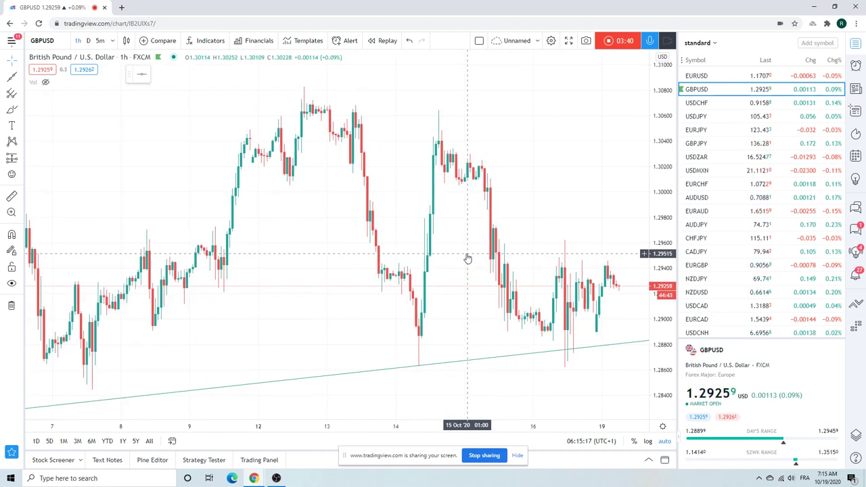
{"action": "scroll", "coordinate": [495, 242], "scroll_direction": "down", "scroll_amount": 1}
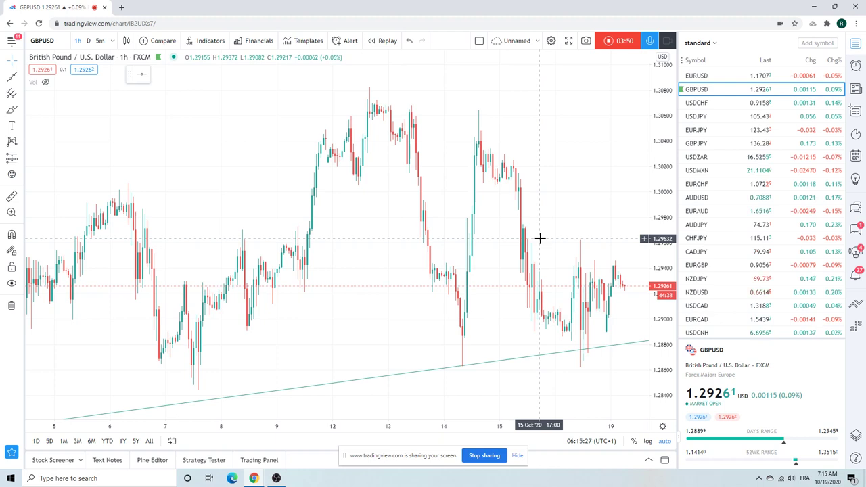
{"action": "key", "text": "Down"}
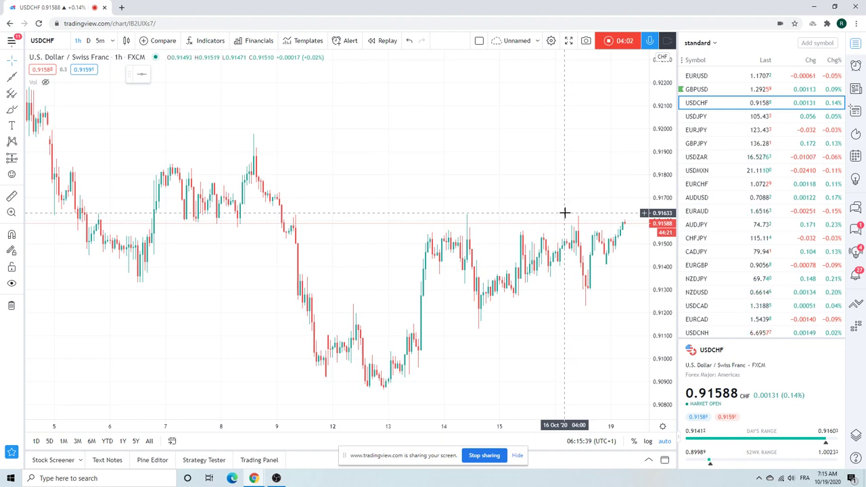
Open USDJPY and draw an Extended Line from the 2 Oct low to the 15 Oct low
{"action": "left_click", "coordinate": [704, 117]}
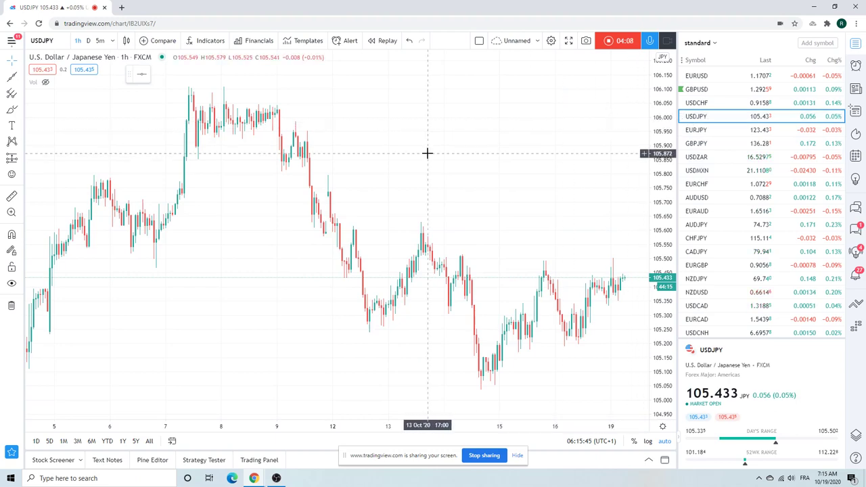
{"action": "scroll", "coordinate": [415, 145], "scroll_direction": "down", "scroll_amount": 3}
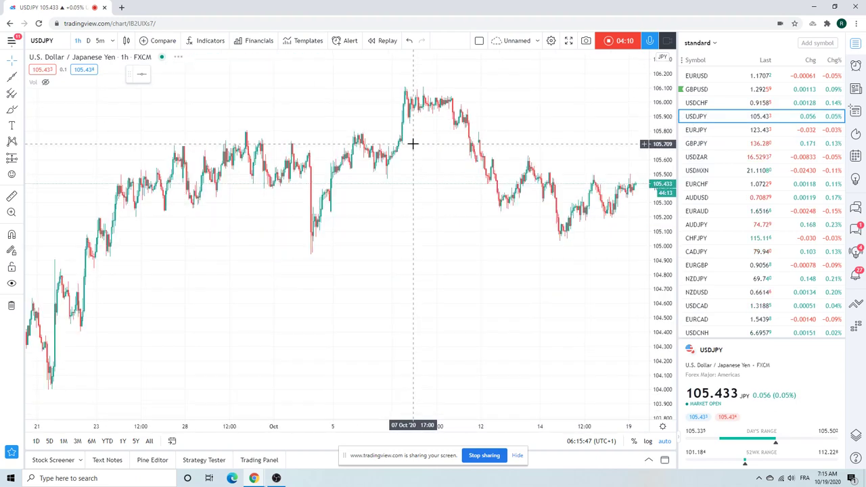
{"action": "left_click", "coordinate": [21, 79]}
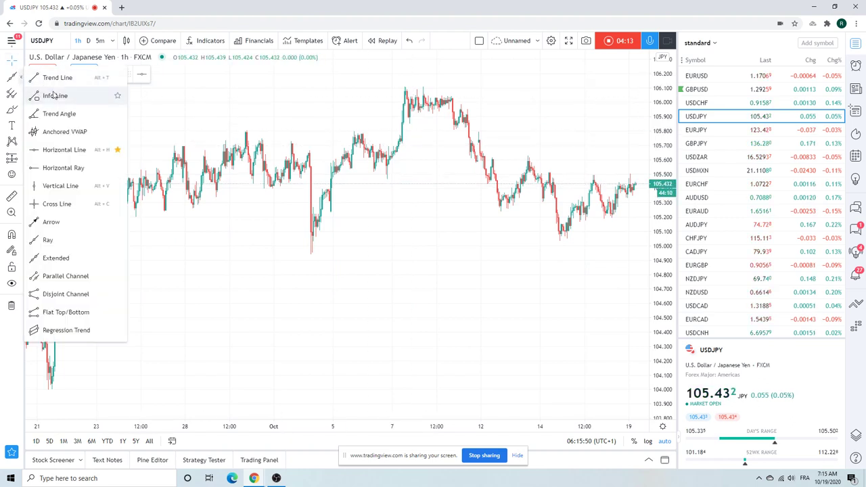
{"action": "left_click", "coordinate": [80, 261]}
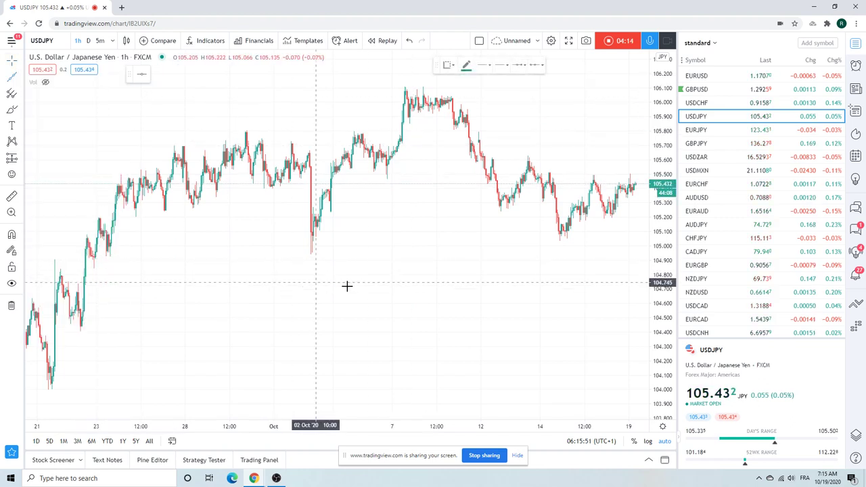
{"action": "left_click", "coordinate": [312, 254]}
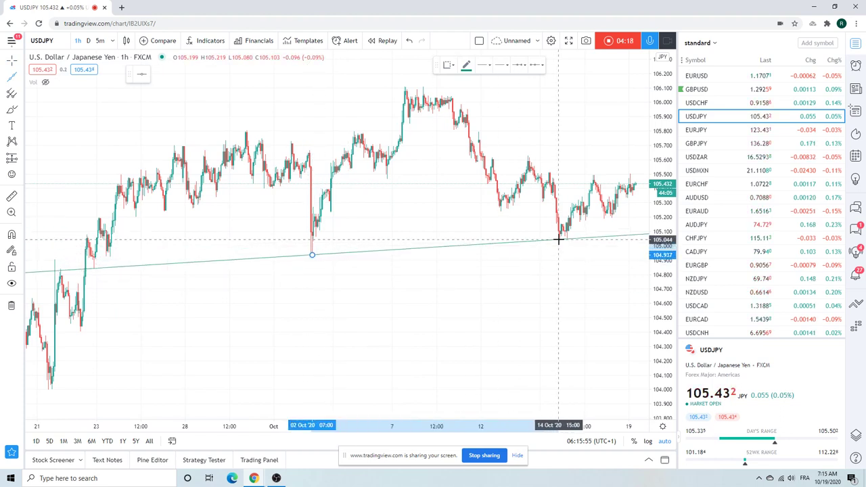
{"action": "left_click", "coordinate": [581, 240]}
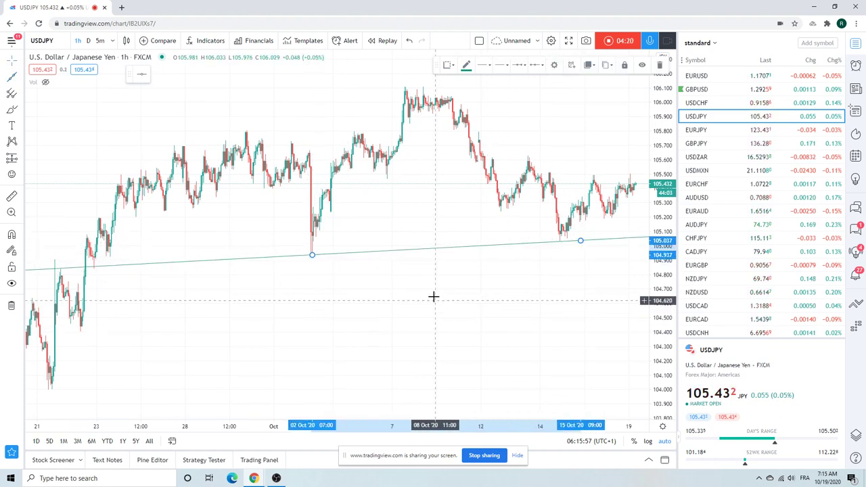
{"action": "scroll", "coordinate": [410, 161], "scroll_direction": "down", "scroll_amount": 2}
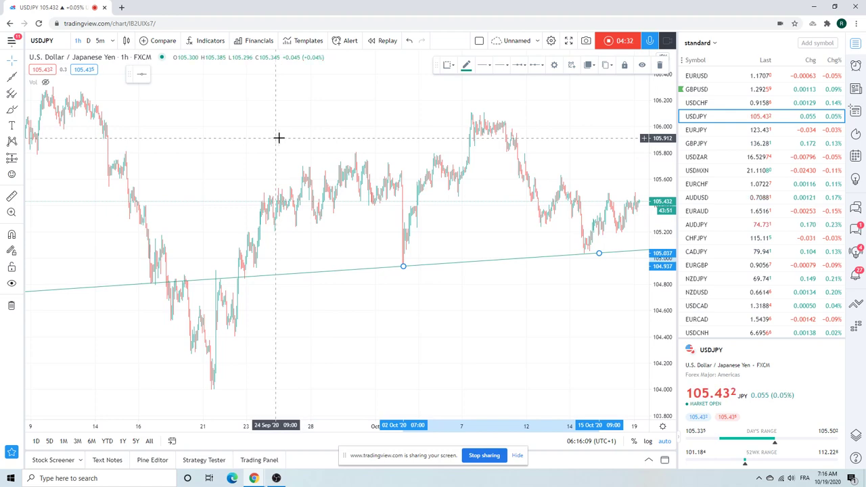
Open EURJPY and set it to 4-hour candles
{"action": "left_click", "coordinate": [698, 130]}
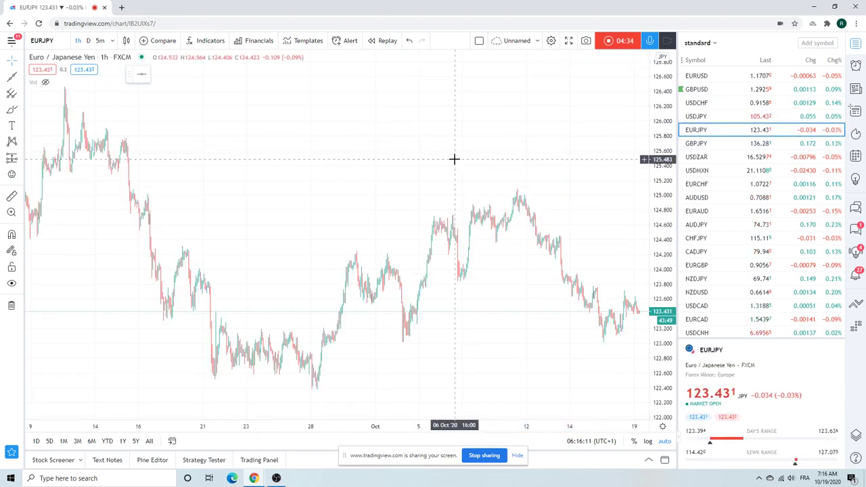
{"action": "scroll", "coordinate": [424, 163], "scroll_direction": "up", "scroll_amount": 4}
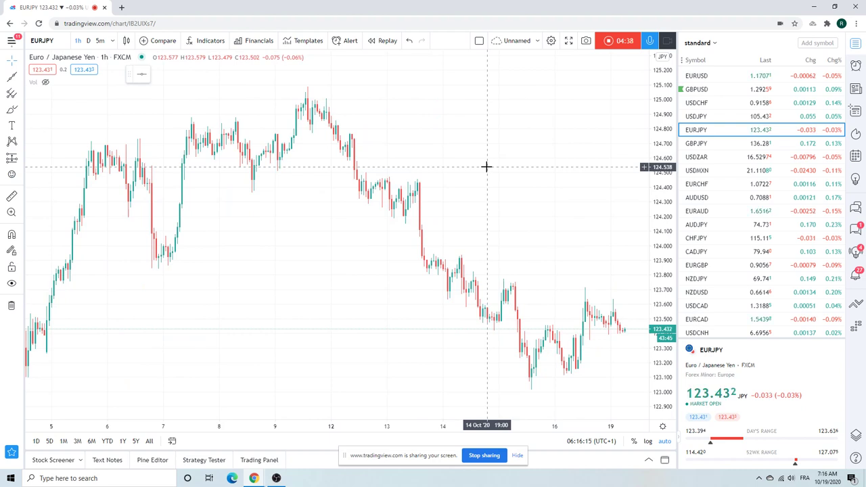
{"action": "left_click", "coordinate": [113, 41]}
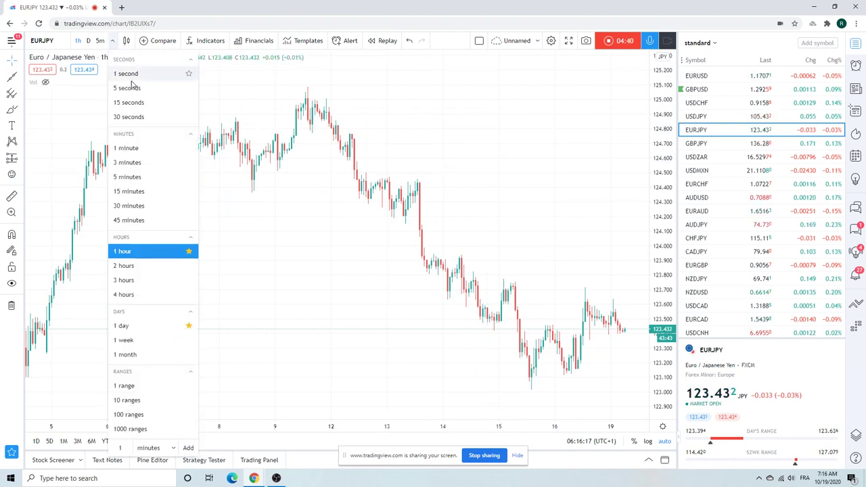
{"action": "left_click", "coordinate": [141, 295]}
Zoom the EURJPY chart in and out, then switch to GBPJPY
{"action": "scroll", "coordinate": [469, 205], "scroll_direction": "up", "scroll_amount": 5}
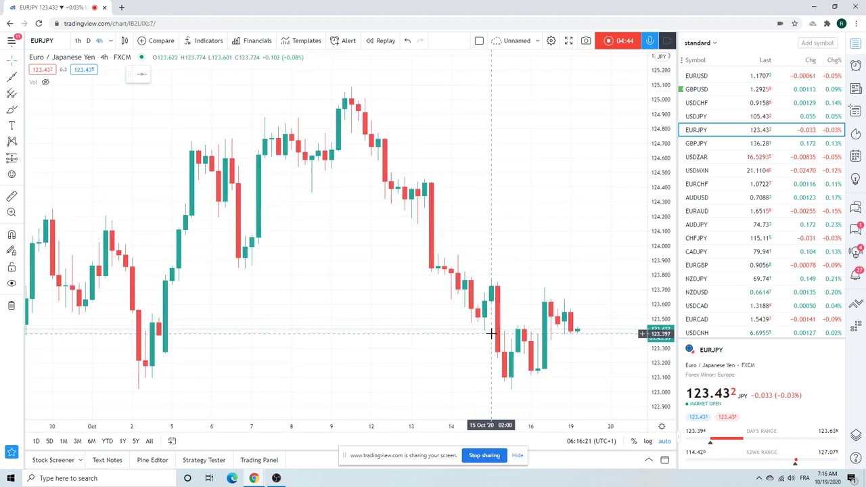
{"action": "scroll", "coordinate": [490, 297], "scroll_direction": "down", "scroll_amount": 3}
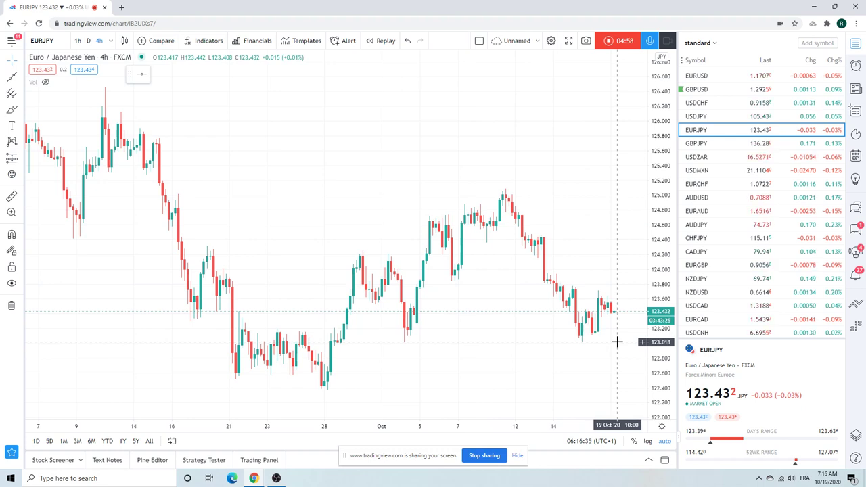
{"action": "scroll", "coordinate": [549, 296], "scroll_direction": "down", "scroll_amount": 2}
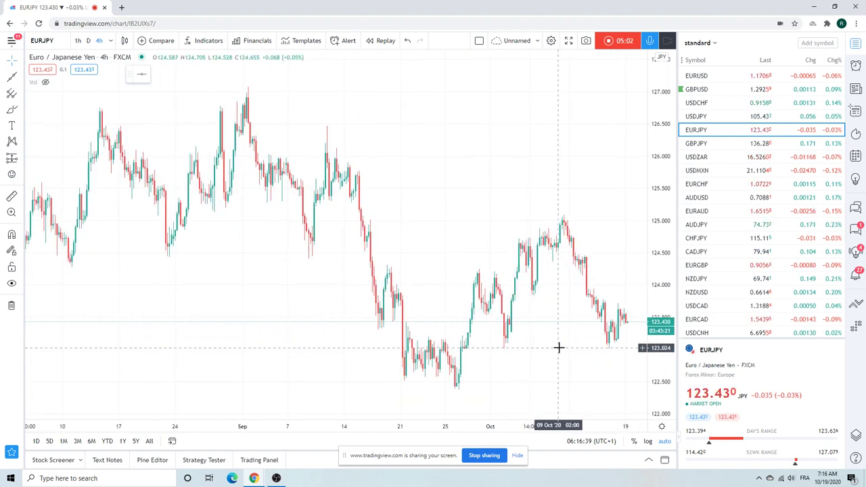
{"action": "scroll", "coordinate": [501, 192], "scroll_direction": "down", "scroll_amount": 3}
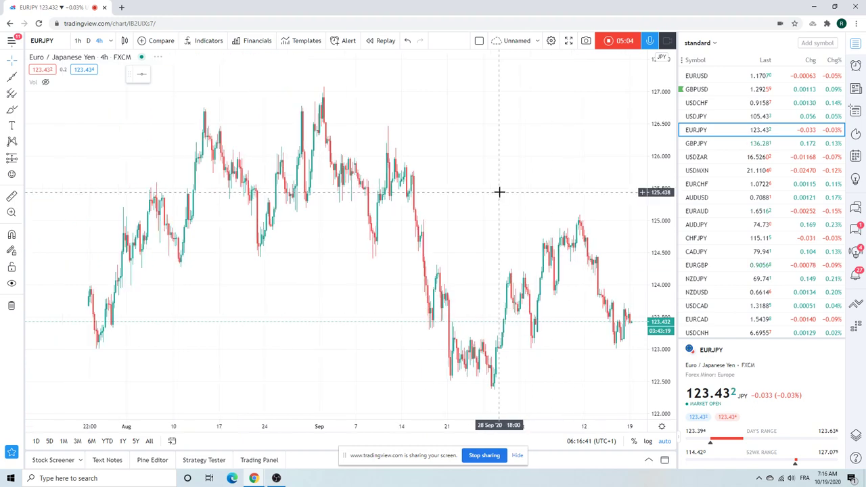
{"action": "scroll", "coordinate": [498, 192], "scroll_direction": "up", "scroll_amount": 2}
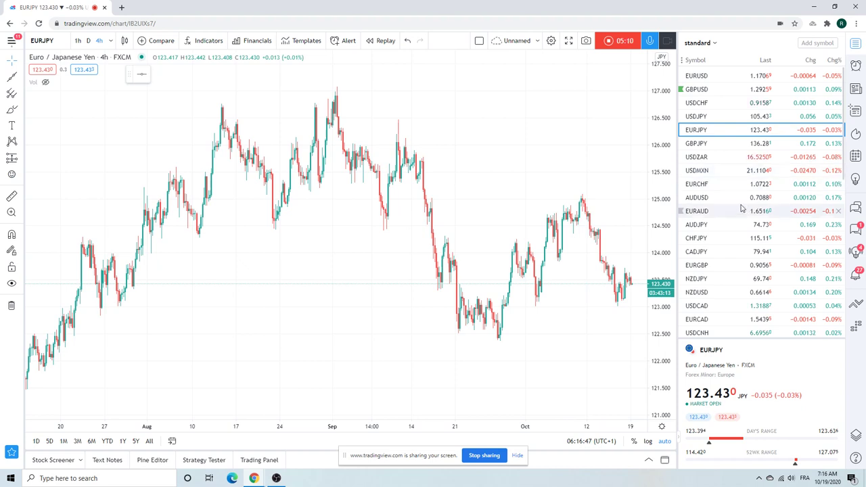
{"action": "left_click", "coordinate": [698, 143]}
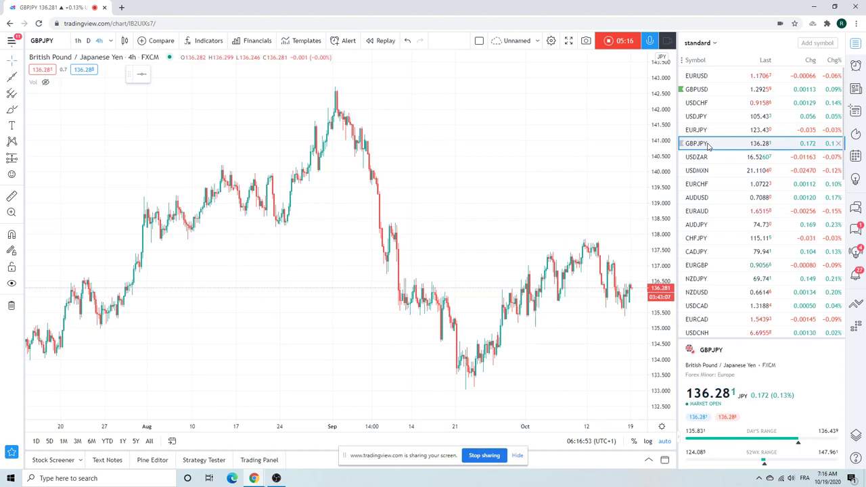
Open USDZAR, zoom in on the daily view, then return to 4-hour candles
{"action": "left_click", "coordinate": [704, 157]}
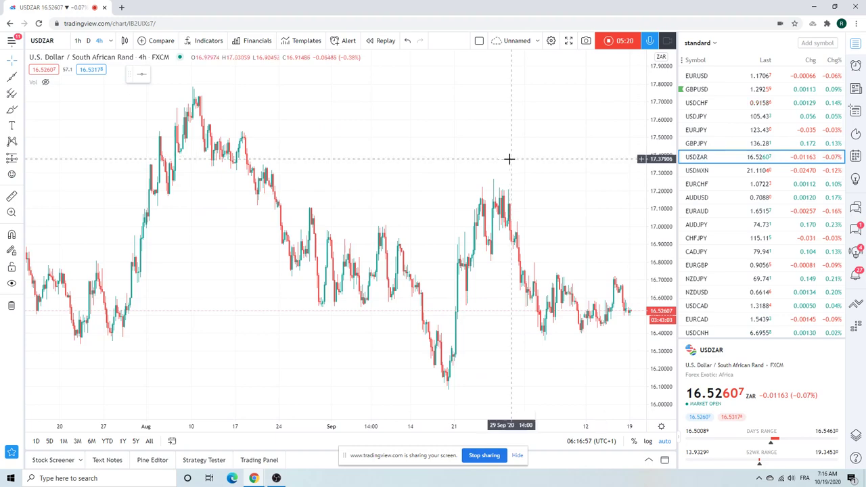
{"action": "scroll", "coordinate": [510, 158], "scroll_direction": "up", "scroll_amount": 4}
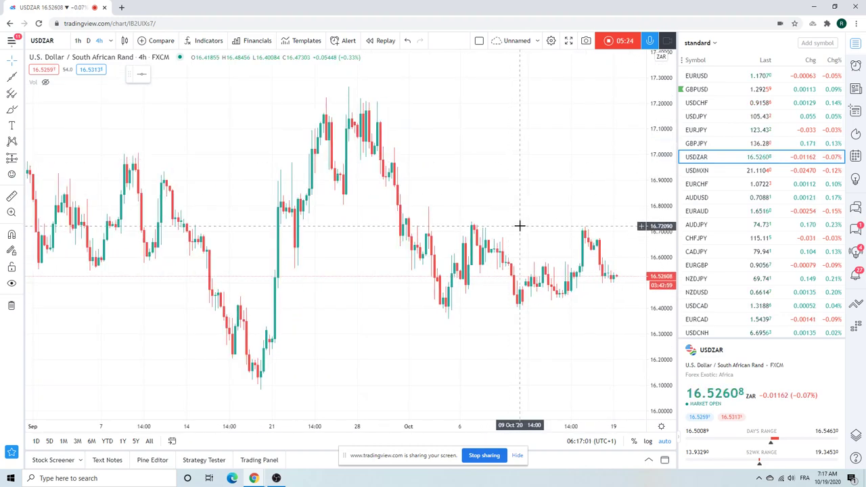
{"action": "left_click", "coordinate": [88, 40]}
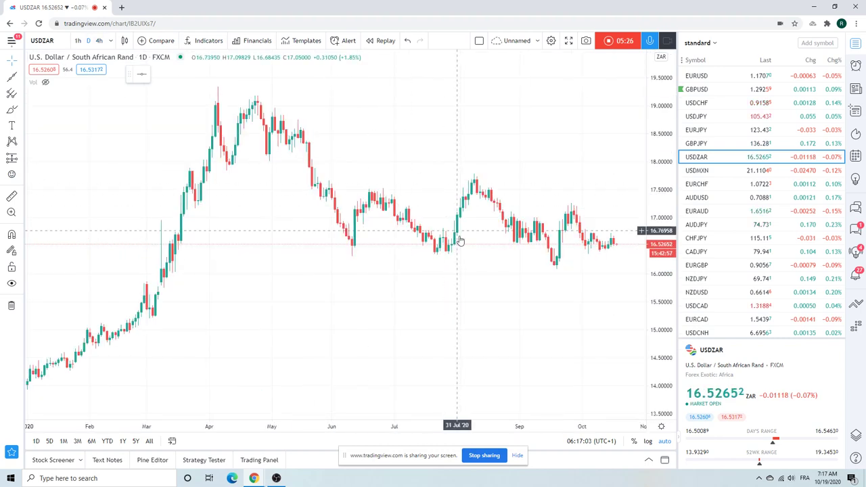
{"action": "scroll", "coordinate": [464, 197], "scroll_direction": "up", "scroll_amount": 3}
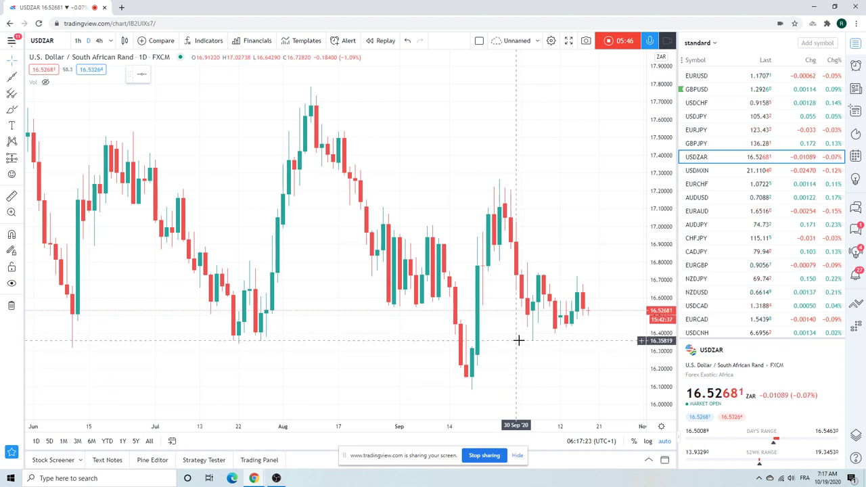
{"action": "left_click", "coordinate": [99, 40]}
{"action": "scroll", "coordinate": [405, 165], "scroll_direction": "down", "scroll_amount": 4}
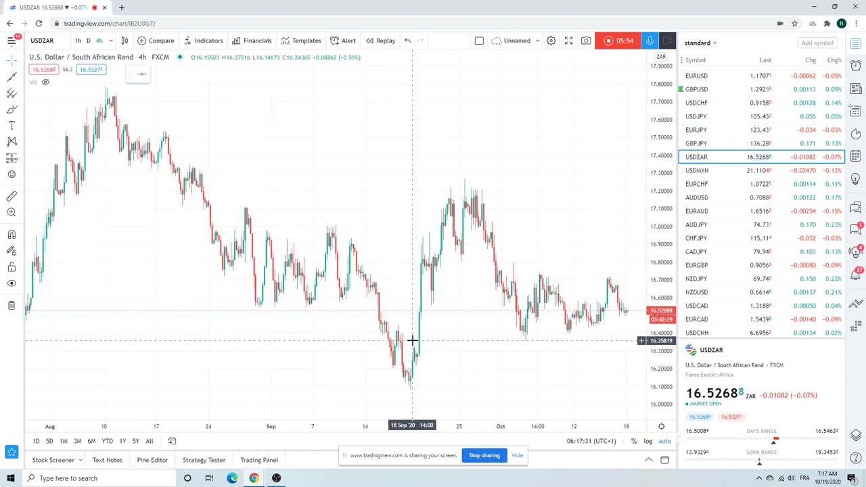
Open USDMXN on 4-hour candles and zoom in and out over recent months
{"action": "left_click", "coordinate": [703, 172]}
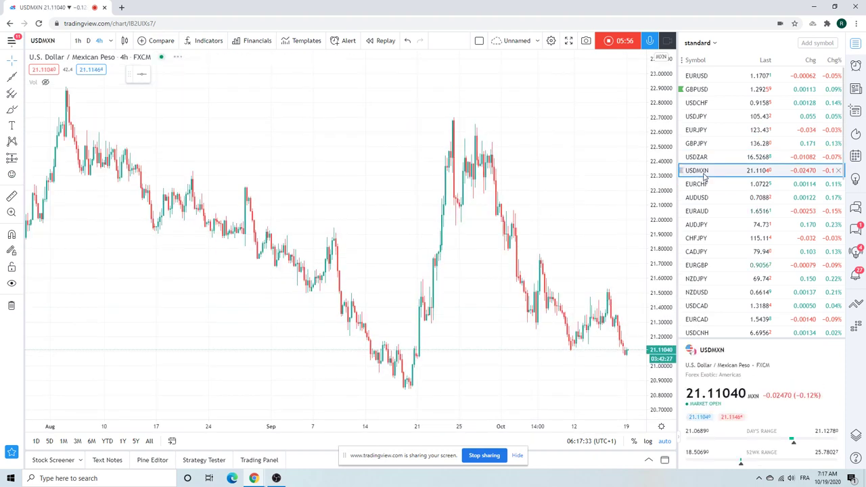
{"action": "scroll", "coordinate": [534, 167], "scroll_direction": "up", "scroll_amount": 3}
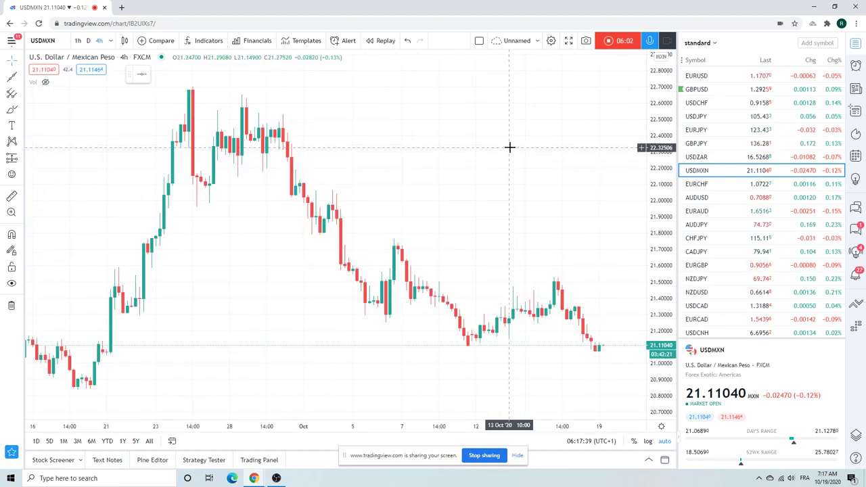
{"action": "scroll", "coordinate": [510, 147], "scroll_direction": "down", "scroll_amount": 2}
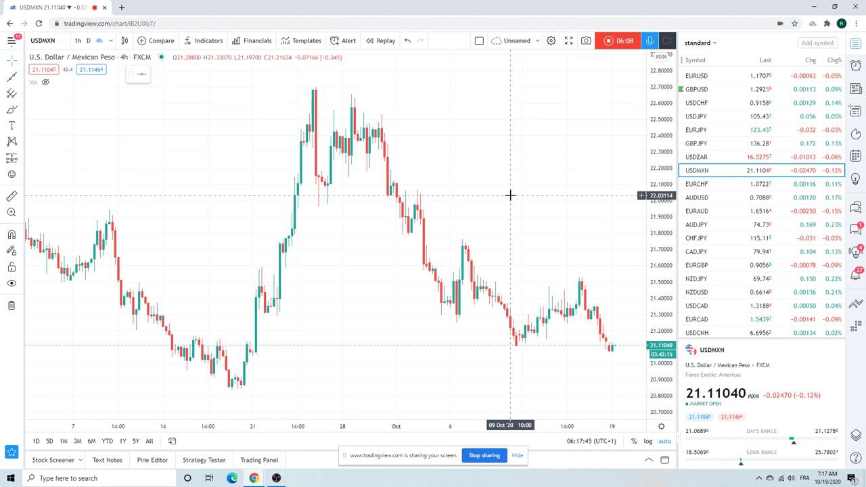
{"action": "scroll", "coordinate": [511, 195], "scroll_direction": "down", "scroll_amount": 4}
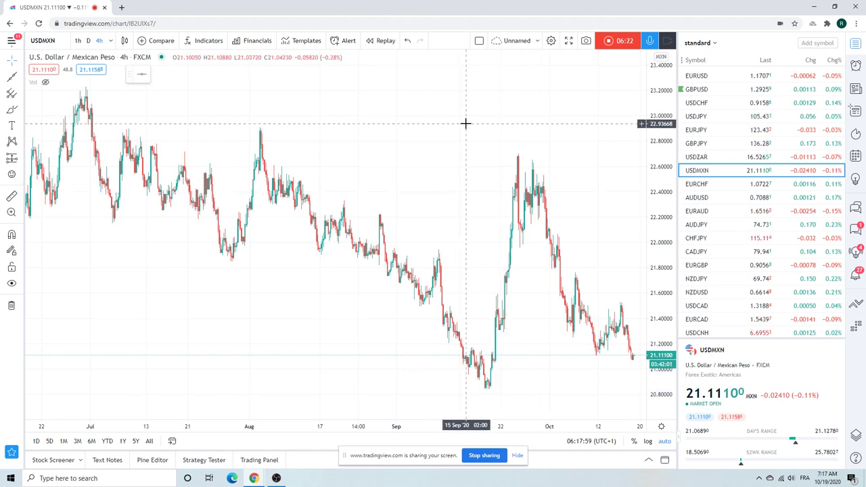
Open AUDUSD on 4-hour candles, zoom in, then zoom back out
{"action": "left_click", "coordinate": [704, 197]}
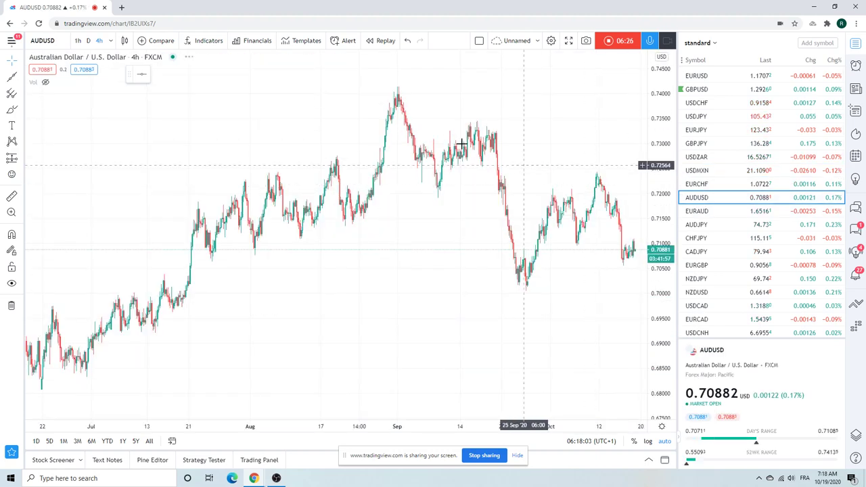
{"action": "scroll", "coordinate": [411, 165], "scroll_direction": "up", "scroll_amount": 2}
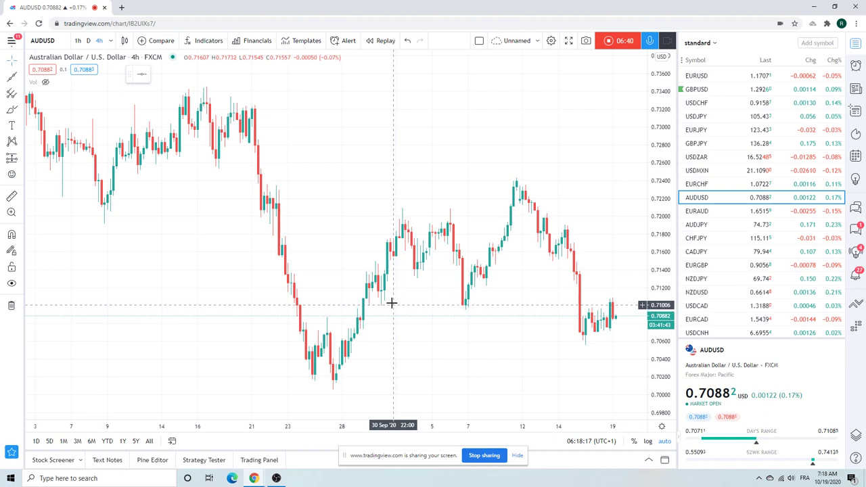
{"action": "scroll", "coordinate": [380, 175], "scroll_direction": "down", "scroll_amount": 3}
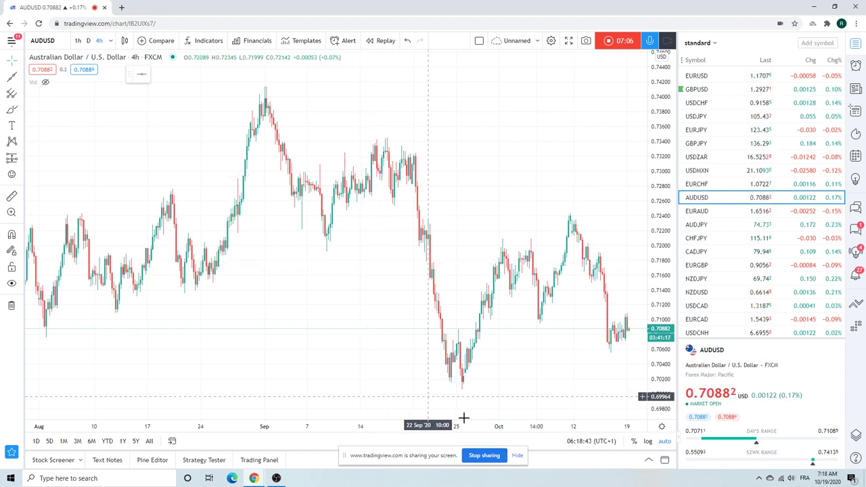
Open EURAUD and zoom out to show its history back to April
{"action": "left_click", "coordinate": [701, 212]}
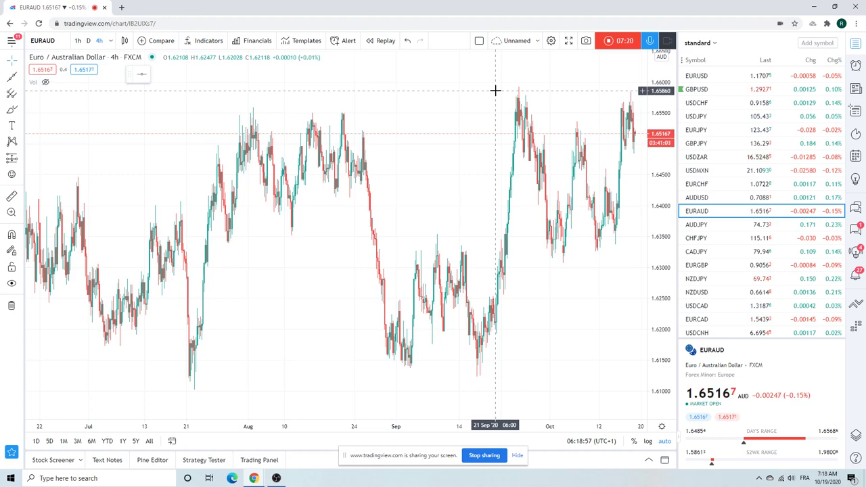
{"action": "scroll", "coordinate": [496, 90], "scroll_direction": "down", "scroll_amount": 3}
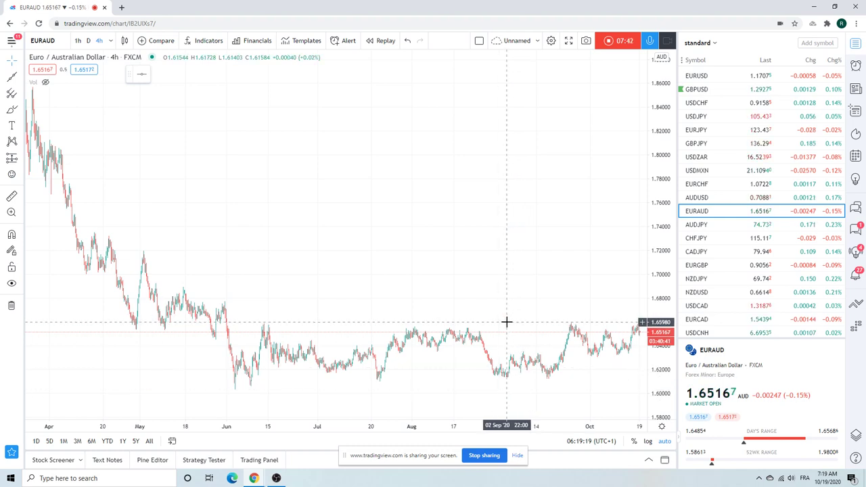
Open AUDJPY and zoom in to review it, then switch to CADJPY
{"action": "left_click", "coordinate": [698, 227]}
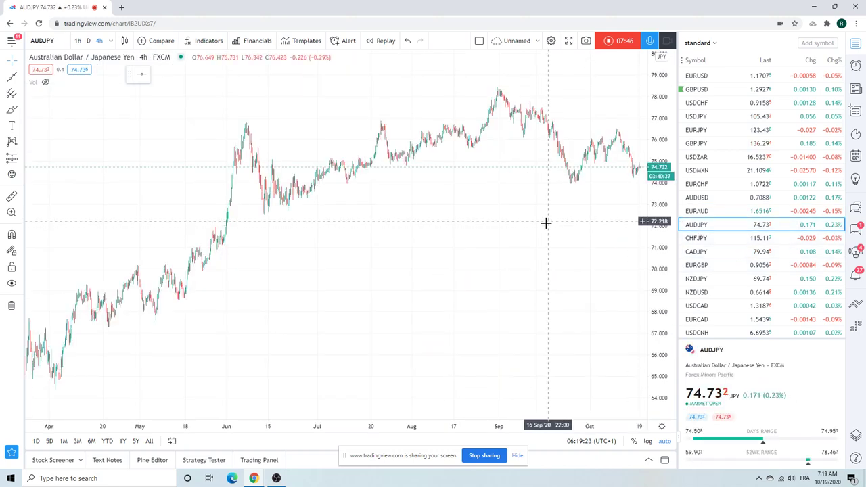
{"action": "scroll", "coordinate": [565, 203], "scroll_direction": "up", "scroll_amount": 3}
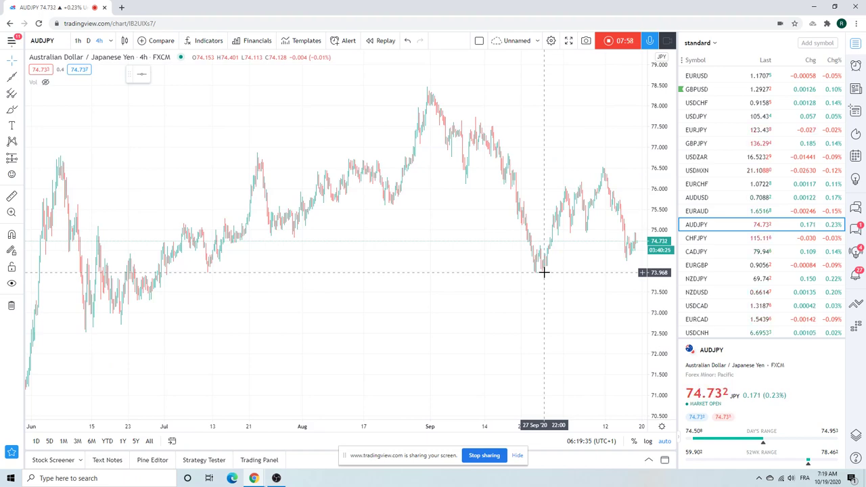
{"action": "scroll", "coordinate": [545, 272], "scroll_direction": "up", "scroll_amount": 2}
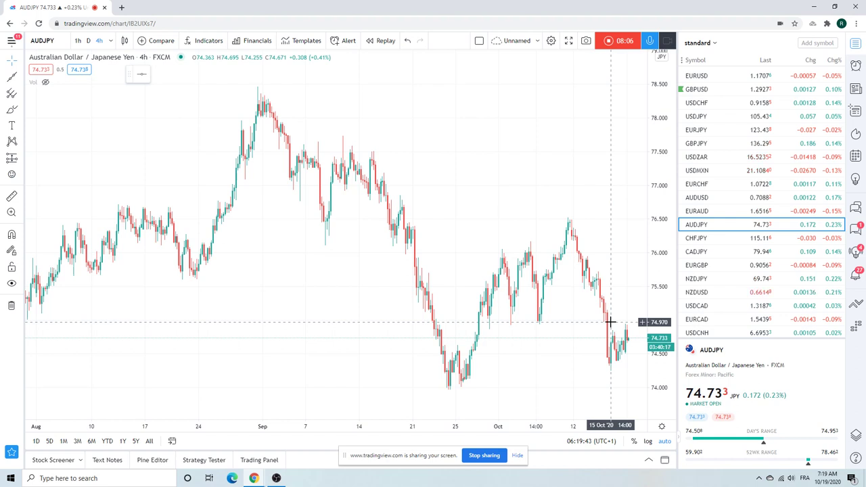
{"action": "left_click", "coordinate": [702, 253]}
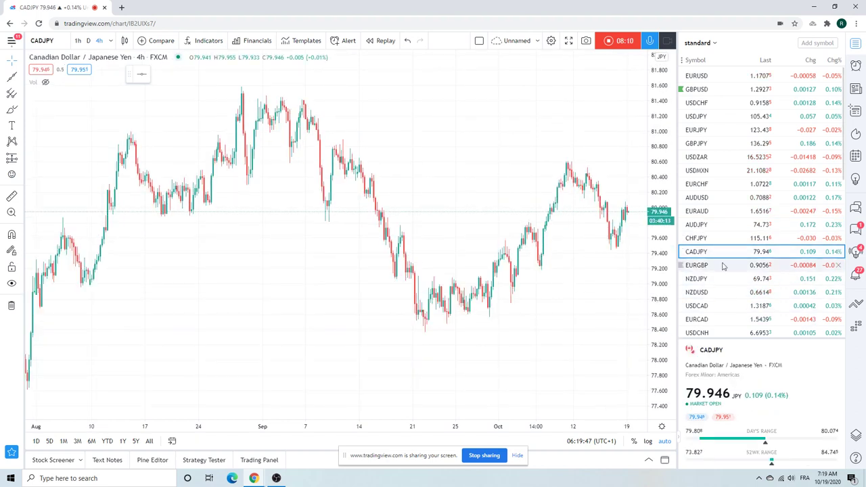
Step through EURGBP and NZDJPY to the NZDUSD 4-hour chart, then scroll the watchlist down
{"action": "left_click", "coordinate": [708, 268]}
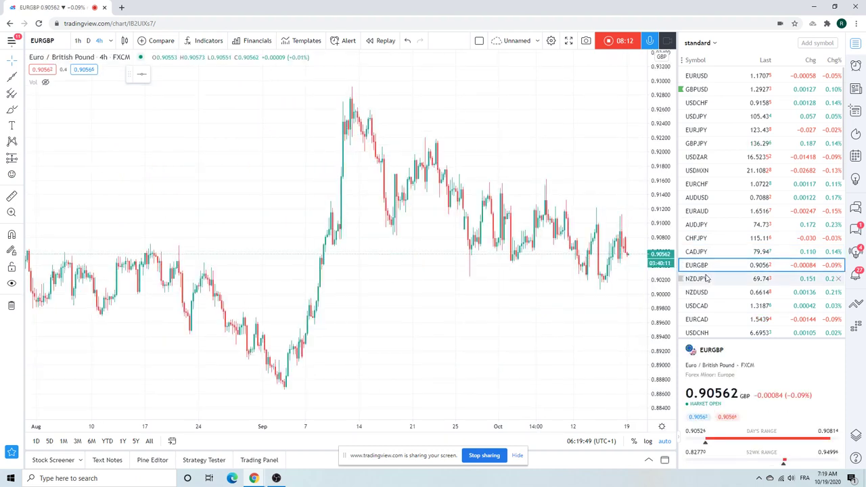
{"action": "left_click", "coordinate": [705, 280]}
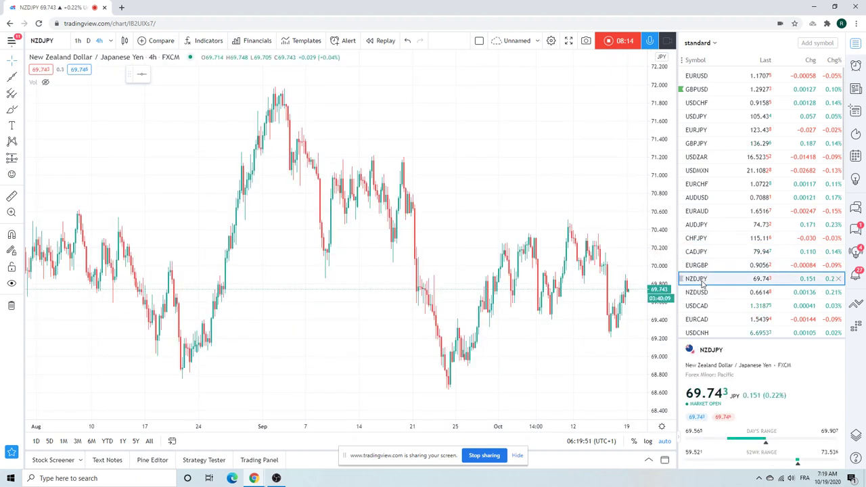
{"action": "left_click", "coordinate": [701, 292]}
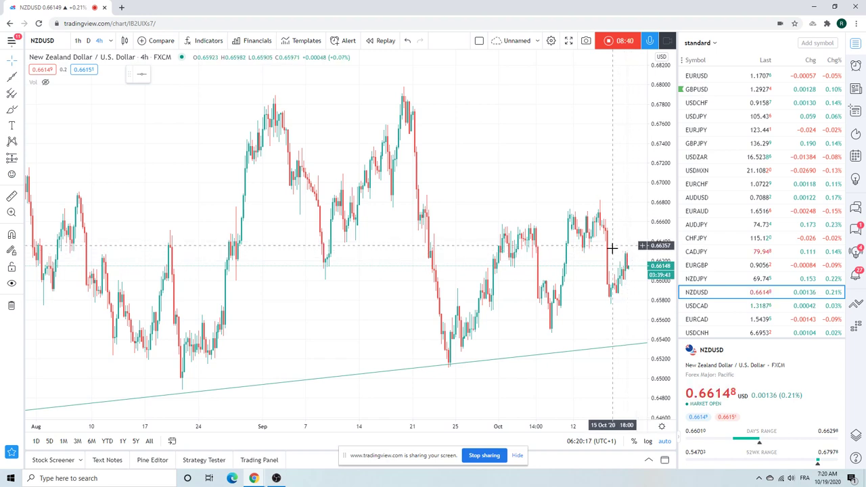
{"action": "scroll", "coordinate": [740, 254], "scroll_direction": "down", "scroll_amount": 3}
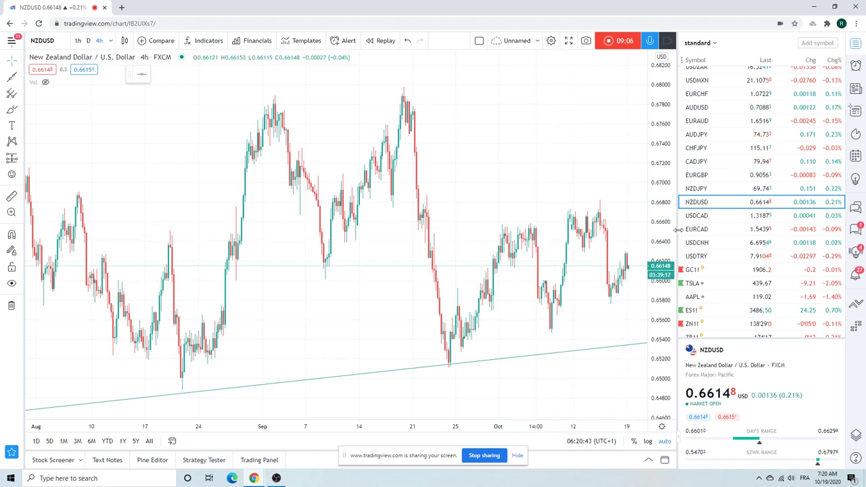
Review the USDCAD and EURCAD charts from the watchlist
{"action": "left_click", "coordinate": [698, 215]}
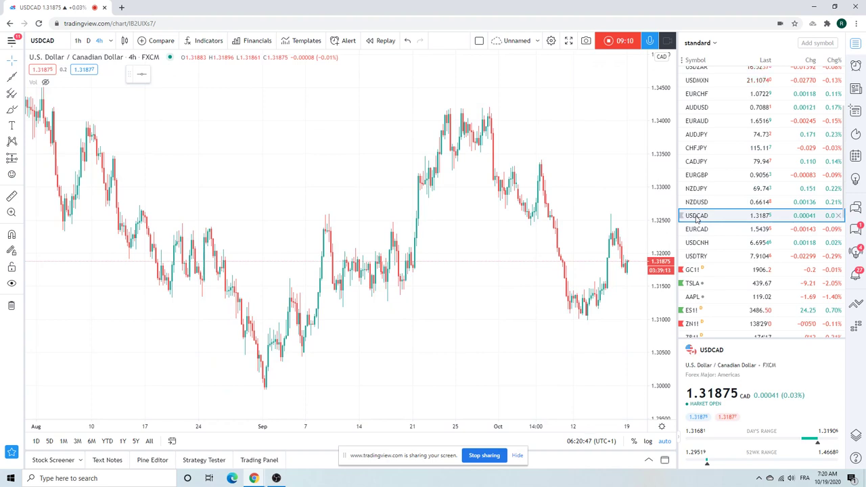
{"action": "left_click", "coordinate": [704, 229]}
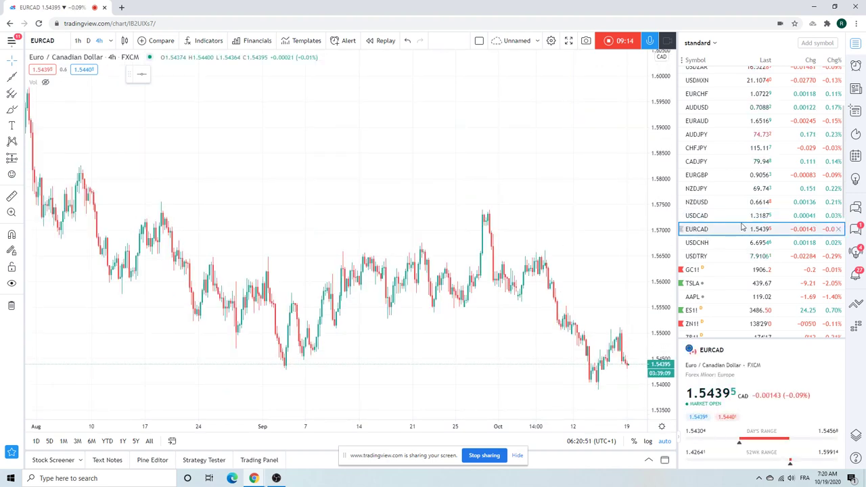
{"action": "scroll", "coordinate": [707, 226], "scroll_direction": "down", "scroll_amount": 1}
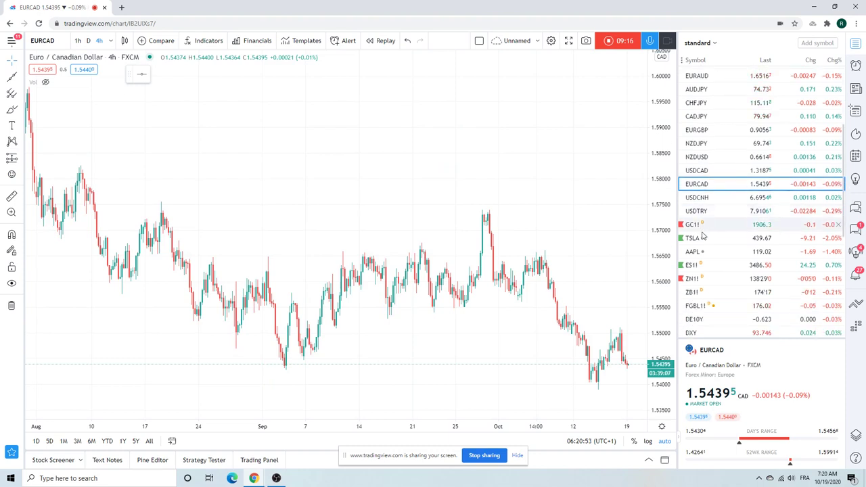
Display the ZB1! T-Bond Futures 4-hour chart, zoomed out to show more history
{"action": "left_click", "coordinate": [697, 293]}
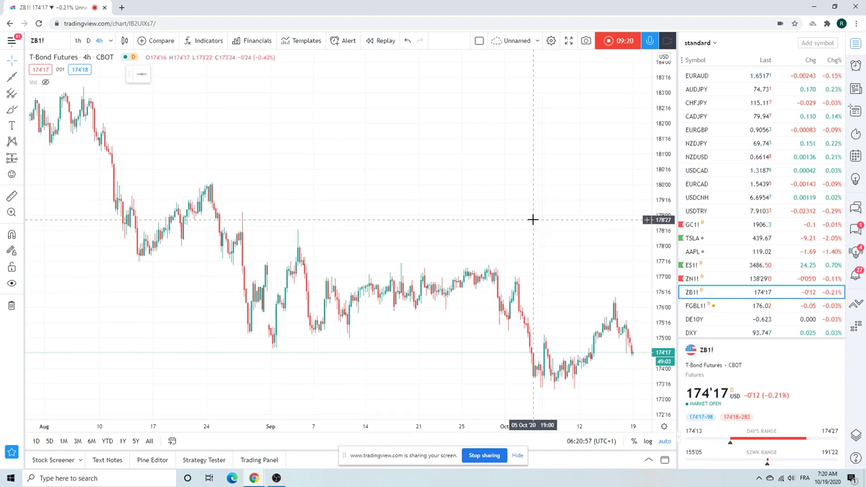
{"action": "scroll", "coordinate": [532, 219], "scroll_direction": "up", "scroll_amount": 2}
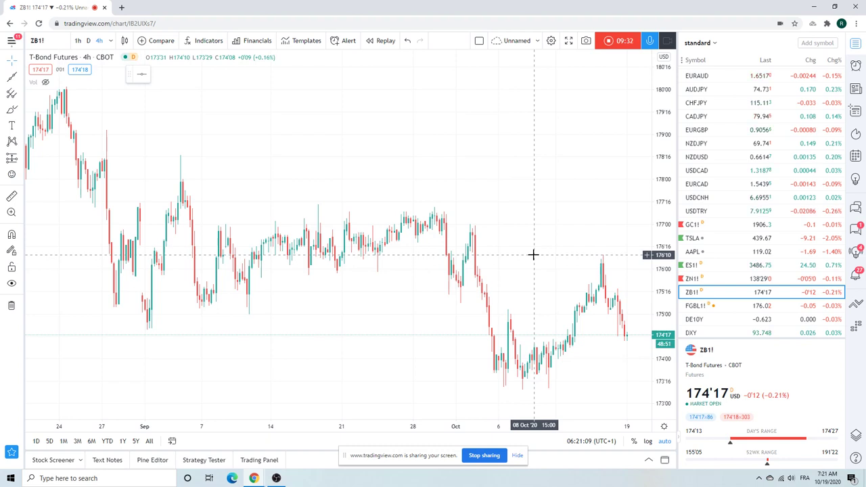
{"action": "scroll", "coordinate": [565, 319], "scroll_direction": "down", "scroll_amount": 2}
{"action": "scroll", "coordinate": [567, 314], "scroll_direction": "down", "scroll_amount": 2}
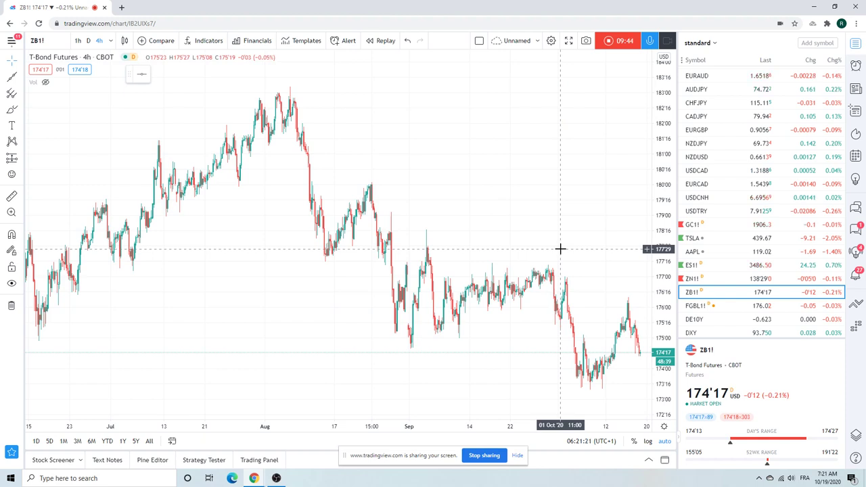
{"action": "scroll", "coordinate": [720, 233], "scroll_direction": "down", "scroll_amount": 2}
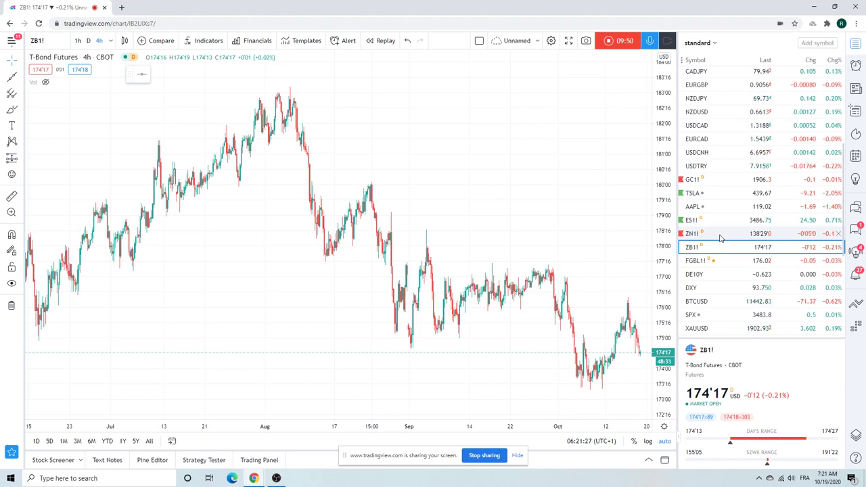
{"action": "scroll", "coordinate": [721, 238], "scroll_direction": "down", "scroll_amount": 1}
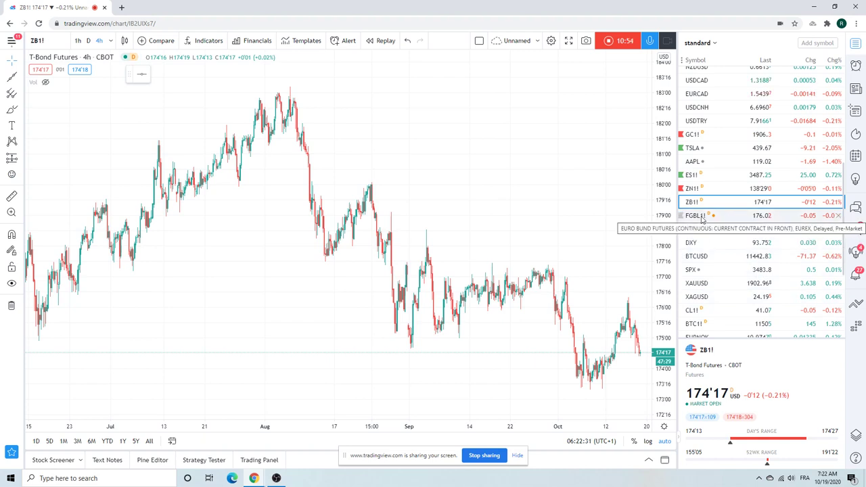
{"action": "scroll", "coordinate": [704, 223], "scroll_direction": "down", "scroll_amount": 2}
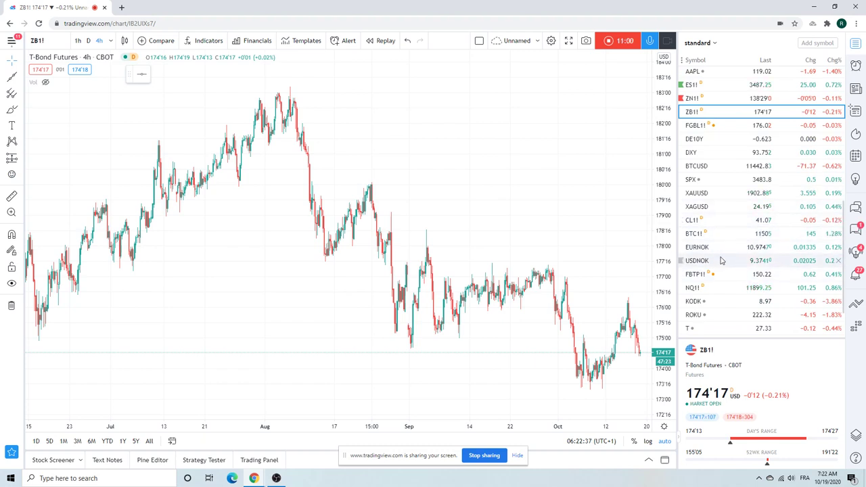
{"action": "scroll", "coordinate": [732, 243], "scroll_direction": "up", "scroll_amount": 3}
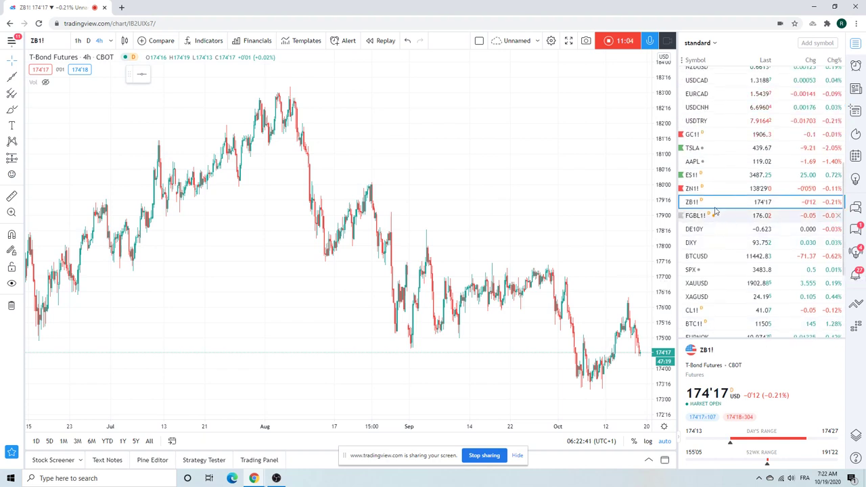
{"action": "scroll", "coordinate": [728, 210], "scroll_direction": "down", "scroll_amount": 1}
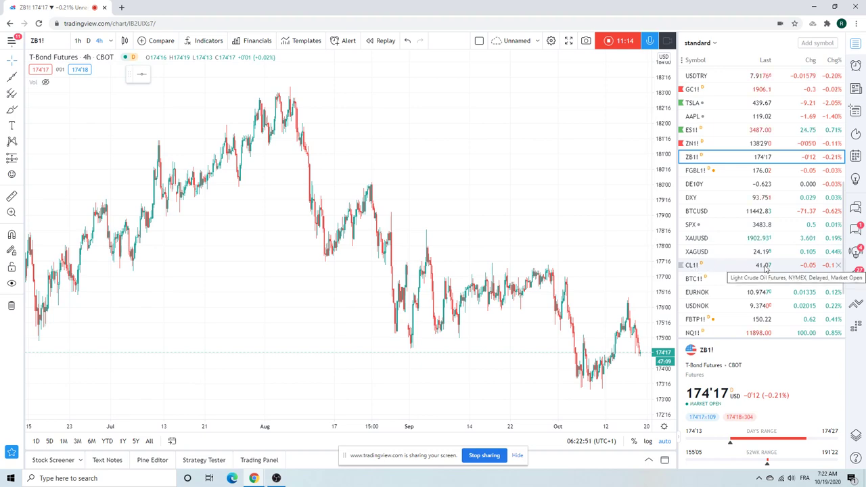
Show the CL1! crude oil chart, zooming to inspect its falling trendline near 41.05
{"action": "left_click", "coordinate": [765, 266]}
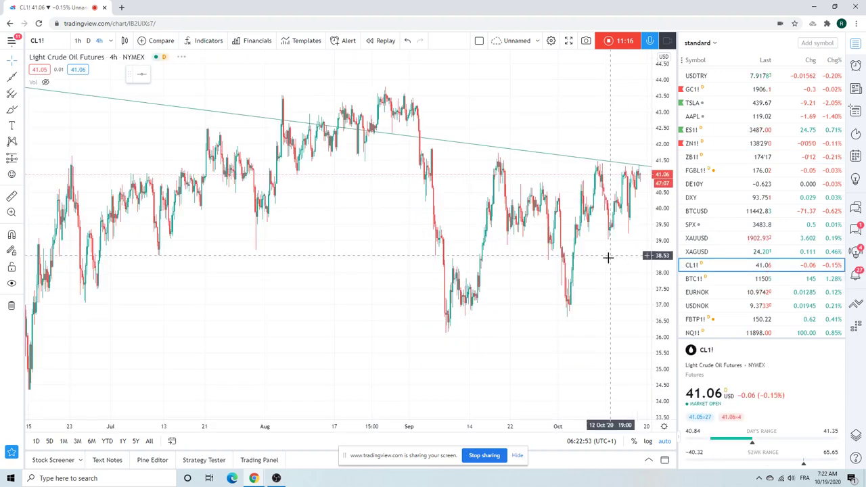
{"action": "scroll", "coordinate": [592, 285], "scroll_direction": "up", "scroll_amount": 3}
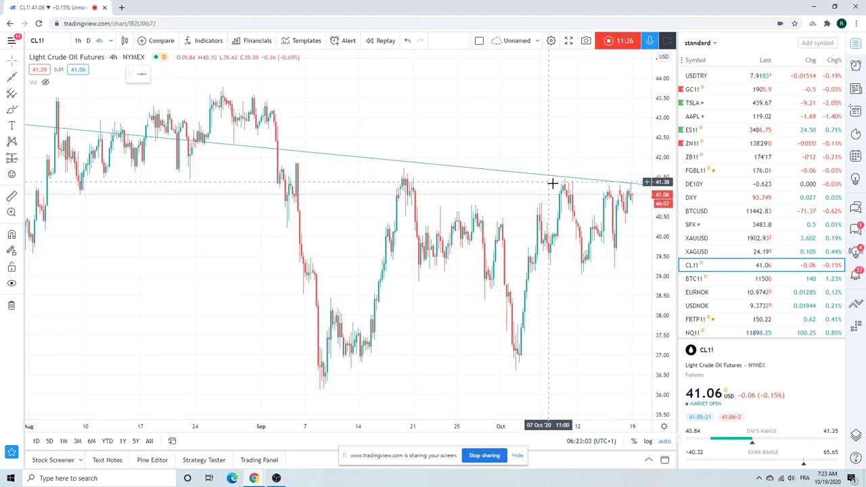
{"action": "scroll", "coordinate": [590, 257], "scroll_direction": "up", "scroll_amount": 3}
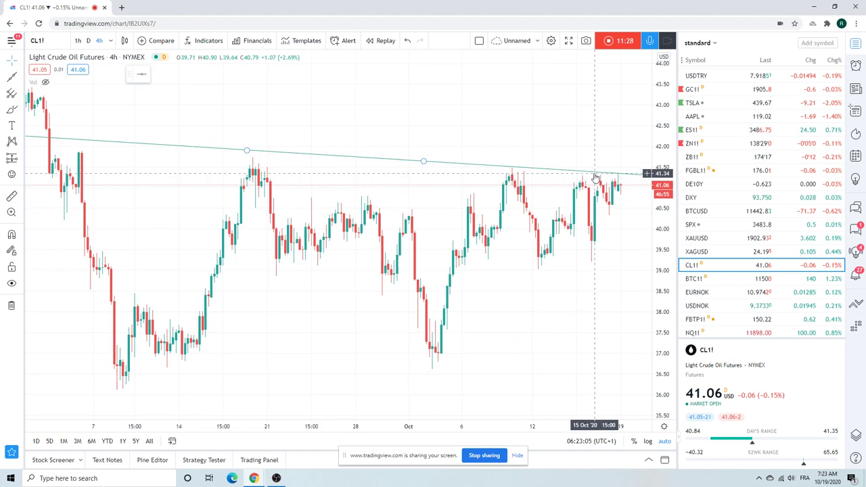
{"action": "scroll", "coordinate": [574, 260], "scroll_direction": "down", "scroll_amount": 3}
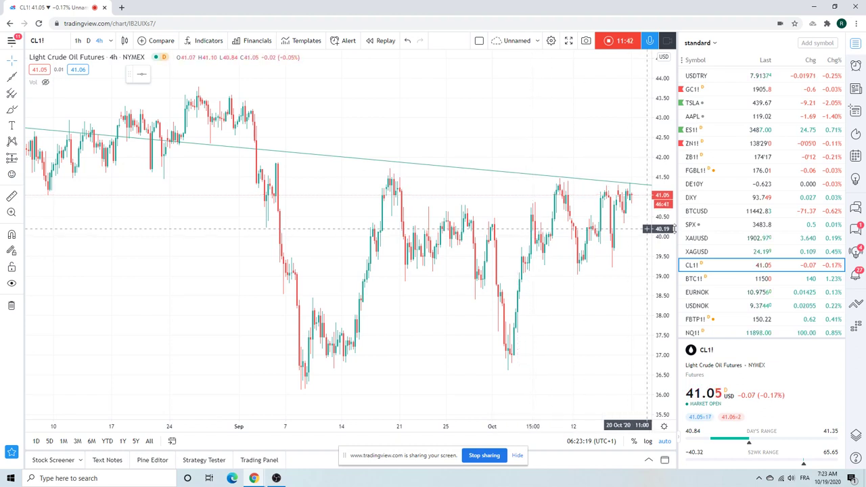
Display ES1! S&P 500 E-mini Futures on 1-hour candles, zoomed out to about three weeks
{"action": "left_click", "coordinate": [703, 130]}
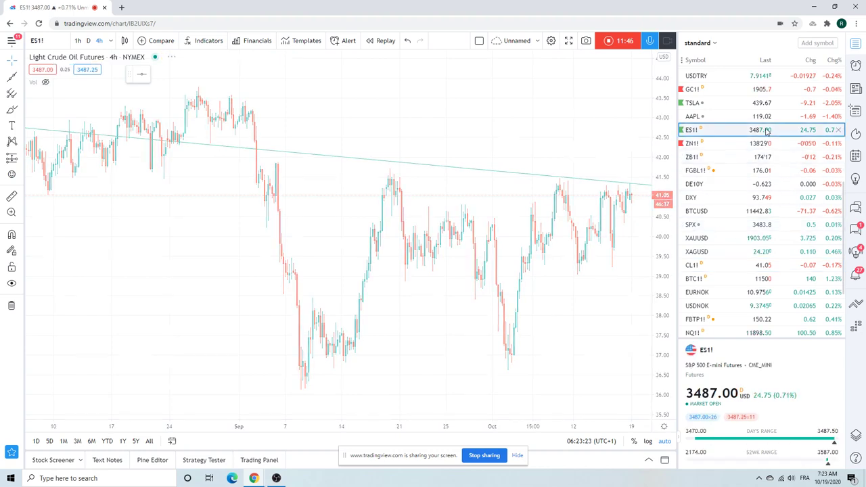
{"action": "scroll", "coordinate": [527, 267], "scroll_direction": "up", "scroll_amount": 5}
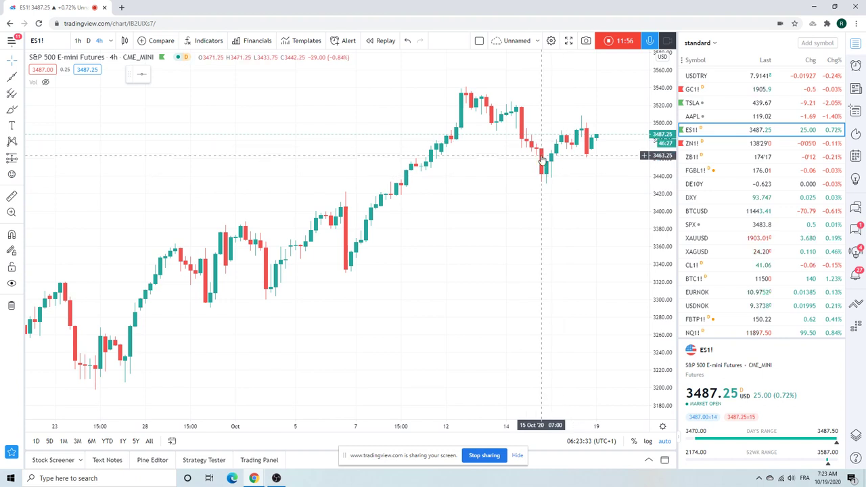
{"action": "left_click", "coordinate": [78, 40]}
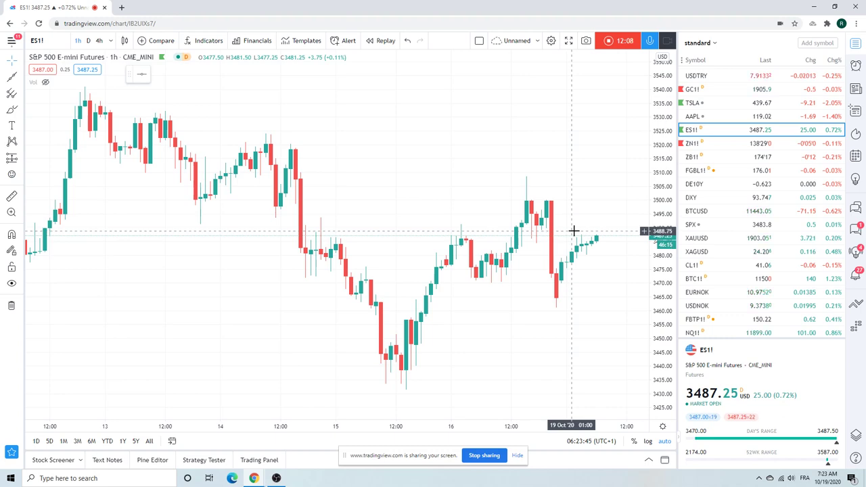
{"action": "scroll", "coordinate": [574, 230], "scroll_direction": "down", "scroll_amount": 3}
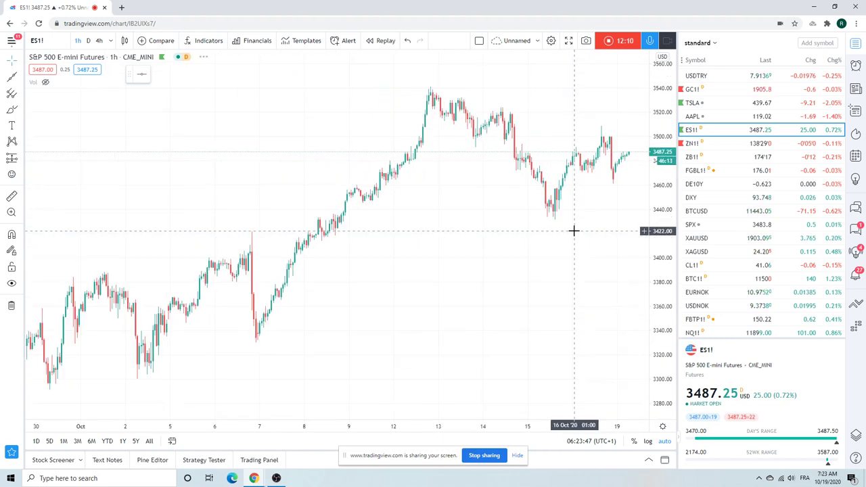